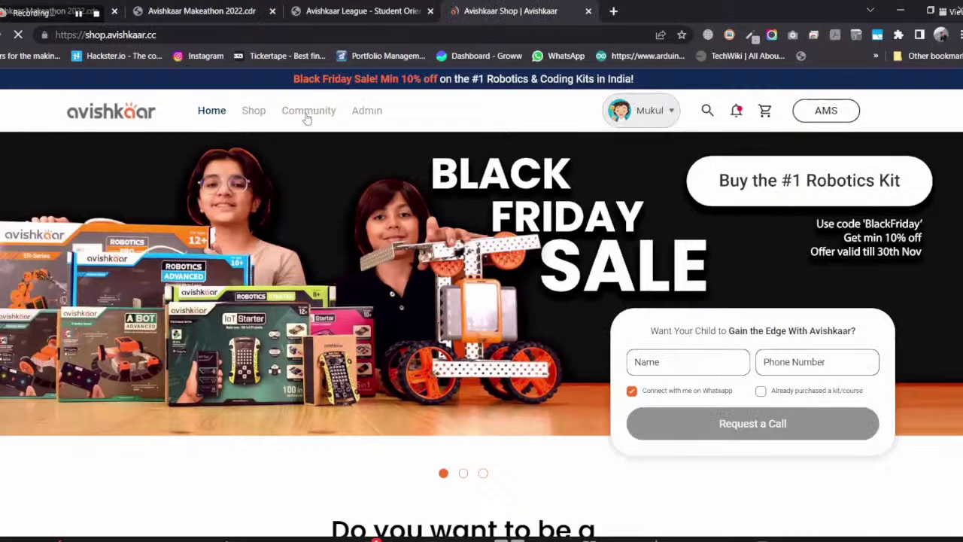
# Find Avishkaar Makeathon 2022 | Mission Planet among the community's live challenges and open its competition page.
pyautogui.moveTo(307, 113)
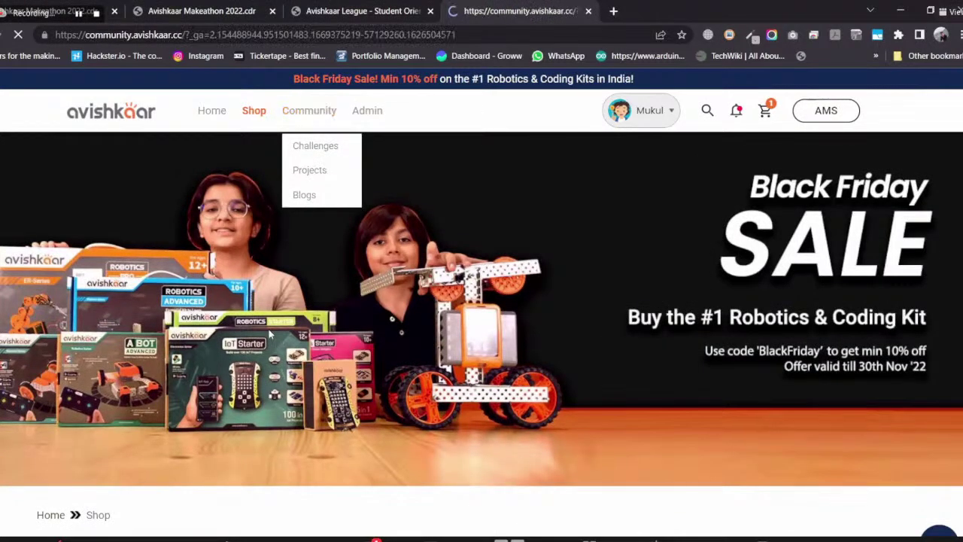
pyautogui.scroll(-4, 277, 322)
pyautogui.scroll(-3, 279, 322)
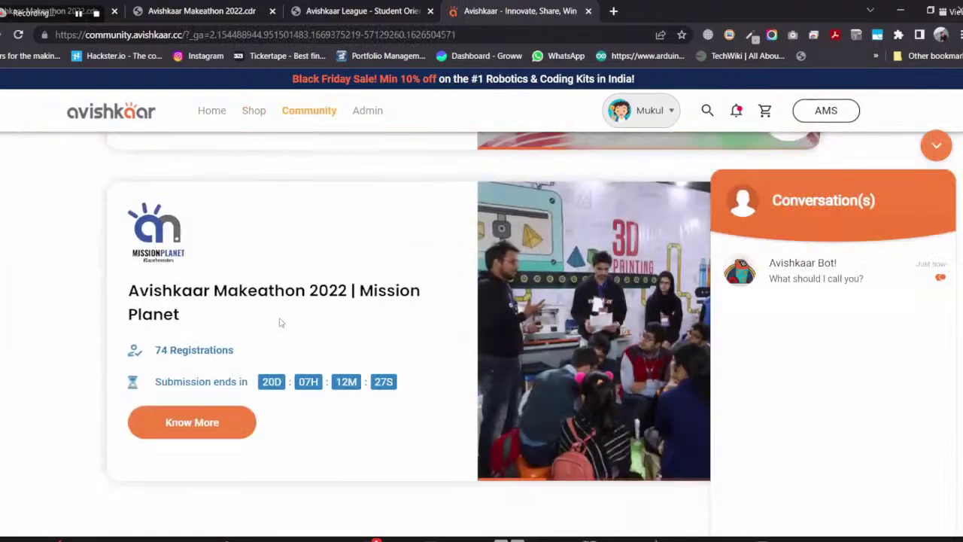
pyautogui.scroll(4, 320, 339)
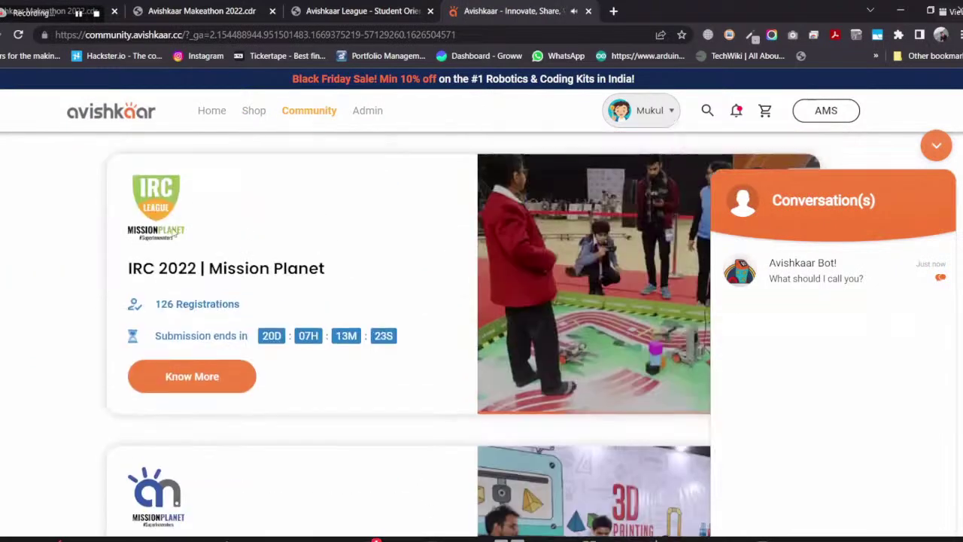
pyautogui.scroll(-3, 249, 252)
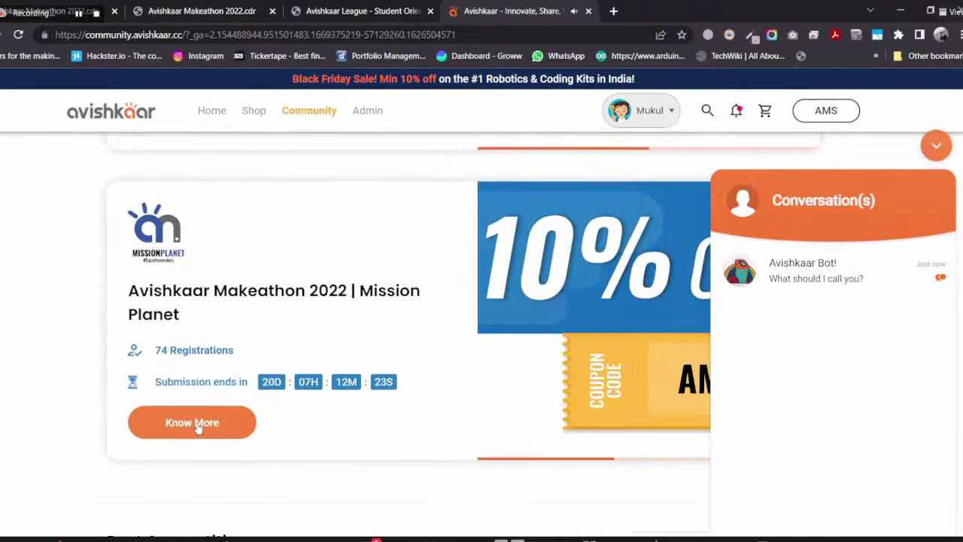
pyautogui.click(198, 423)
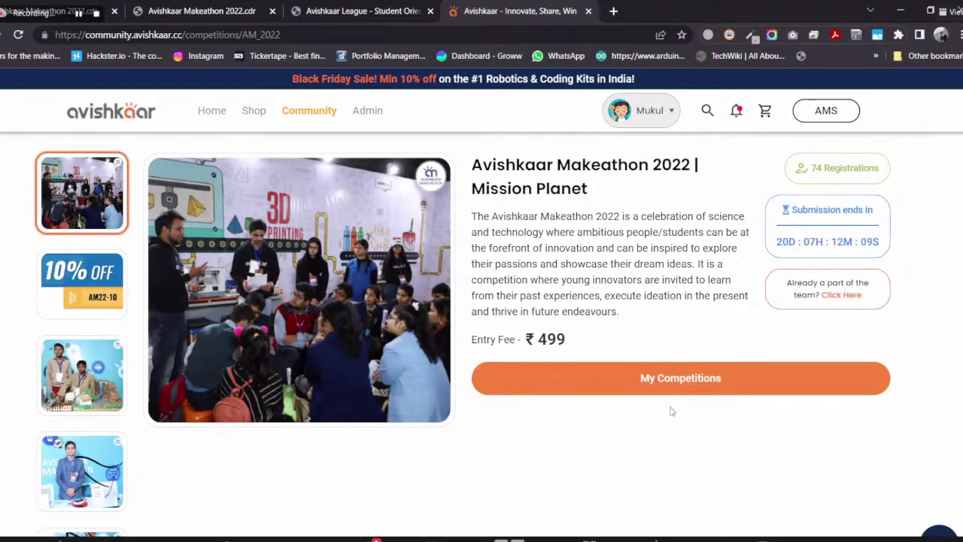
# Expand the Avishkaar Makeathon 2022 entry in My Competitions and display its Stage 1 tasks.
pyautogui.click(646, 376)
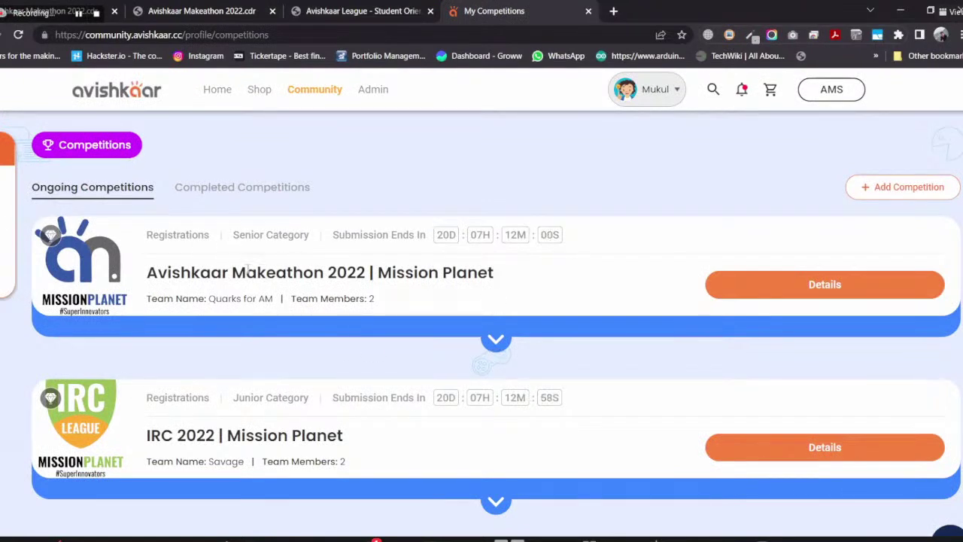
pyautogui.click(496, 340)
pyautogui.scroll(-2, 537, 279)
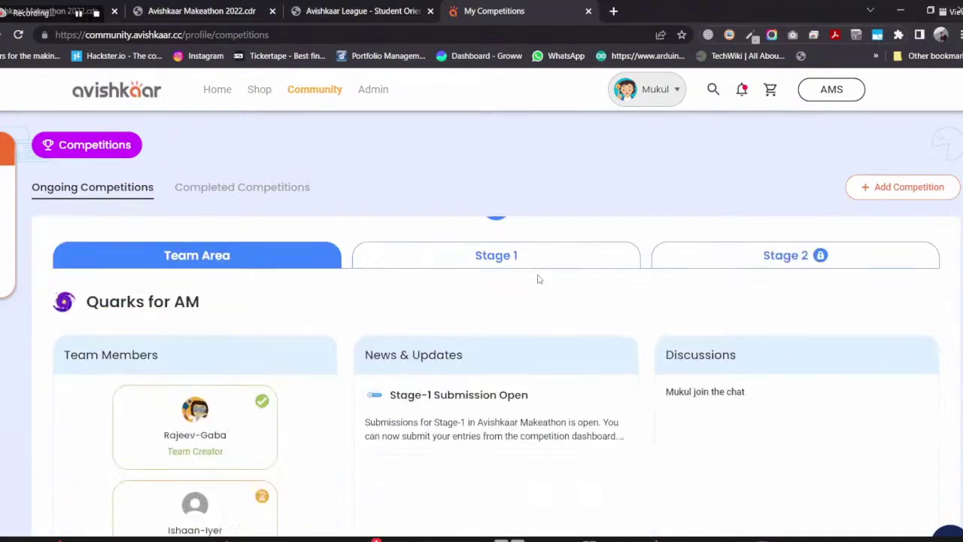
pyautogui.click(543, 264)
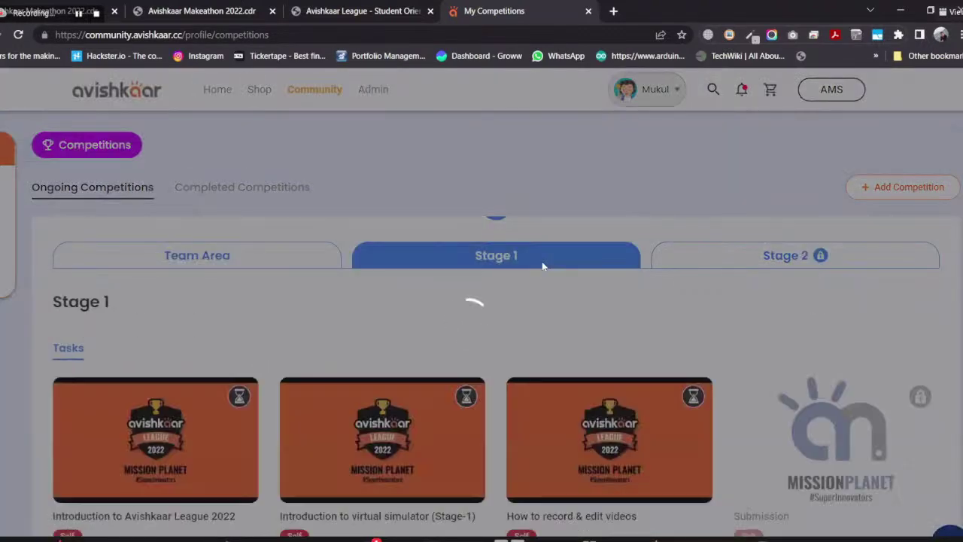
pyautogui.scroll(-1, 517, 276)
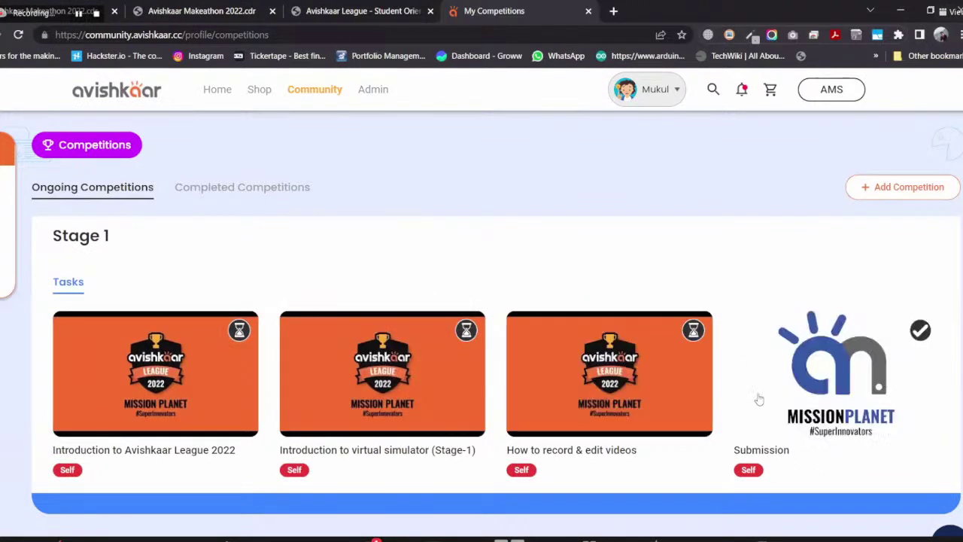
pyautogui.scroll(1, 829, 405)
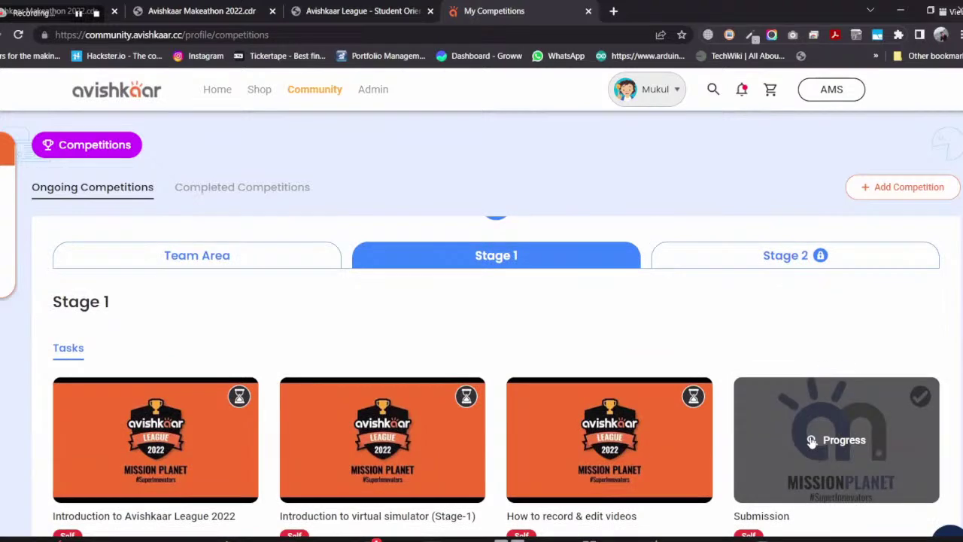
# Review the Team Area of the Makeathon entry, checking the status of every team member.
pyautogui.click(278, 256)
pyautogui.scroll(-2, 249, 382)
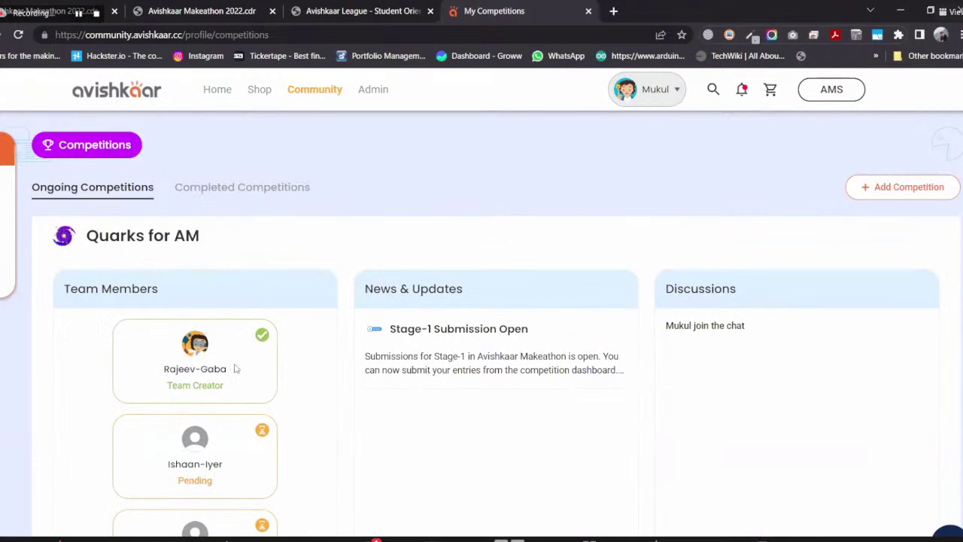
pyautogui.scroll(-3, 238, 378)
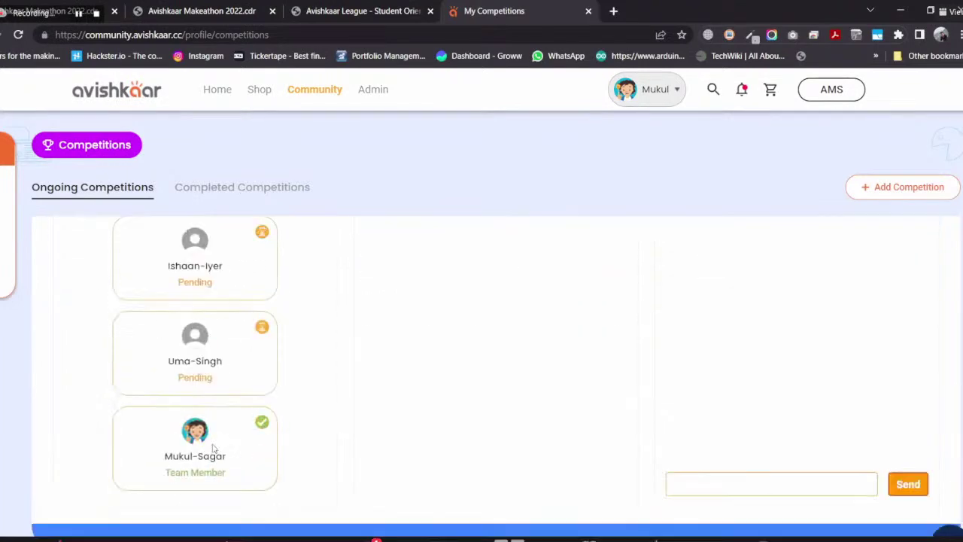
pyautogui.scroll(5, 226, 466)
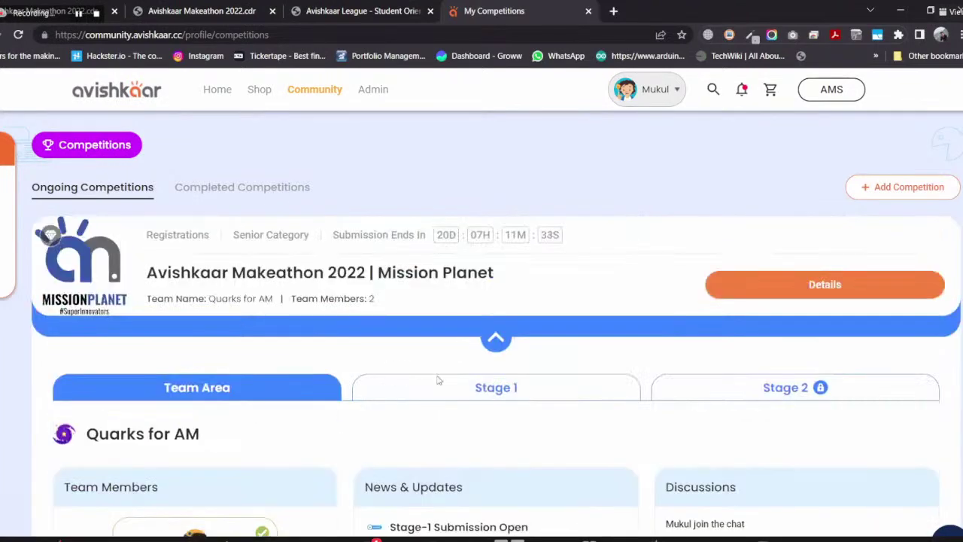
# Return to the Makeathon's Stage 1 tasks and open the Submission task.
pyautogui.click(441, 385)
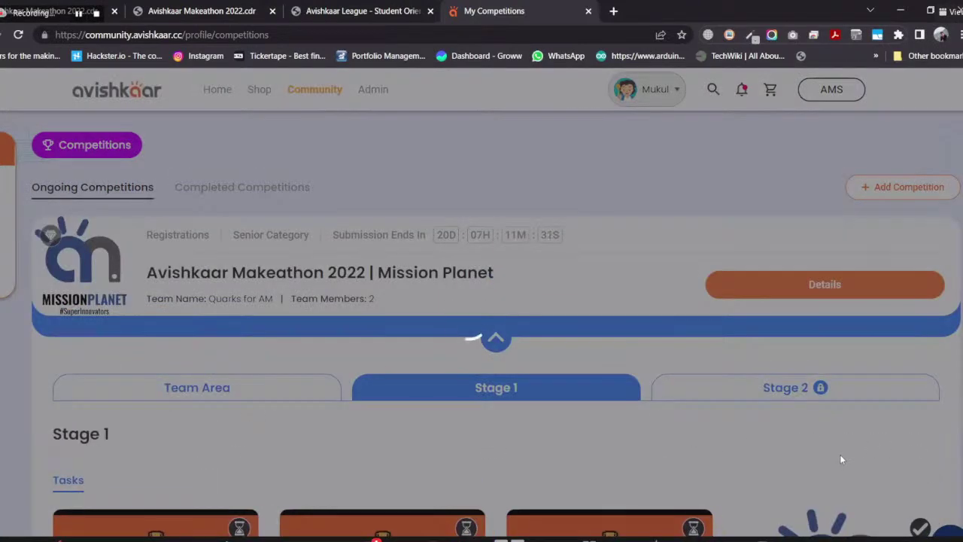
pyautogui.scroll(-2, 853, 453)
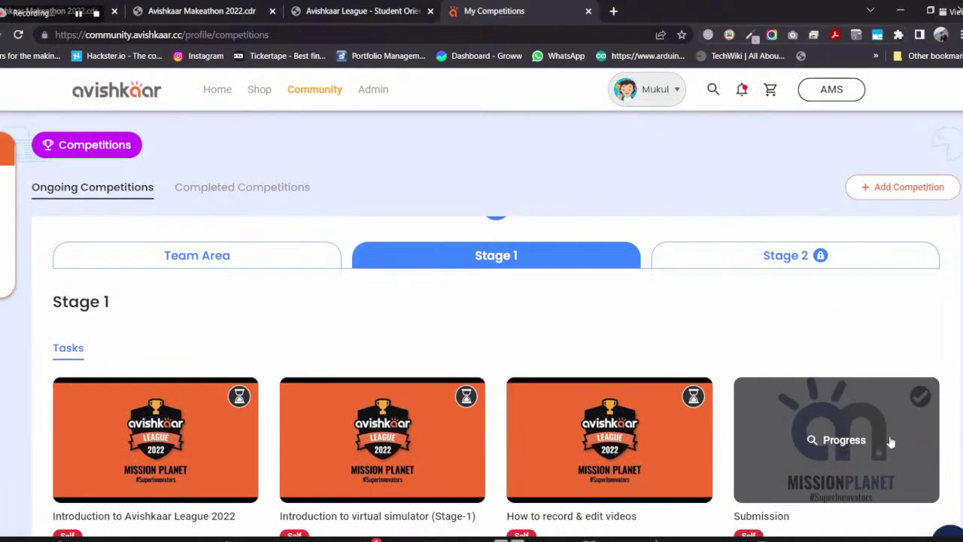
pyautogui.click(842, 444)
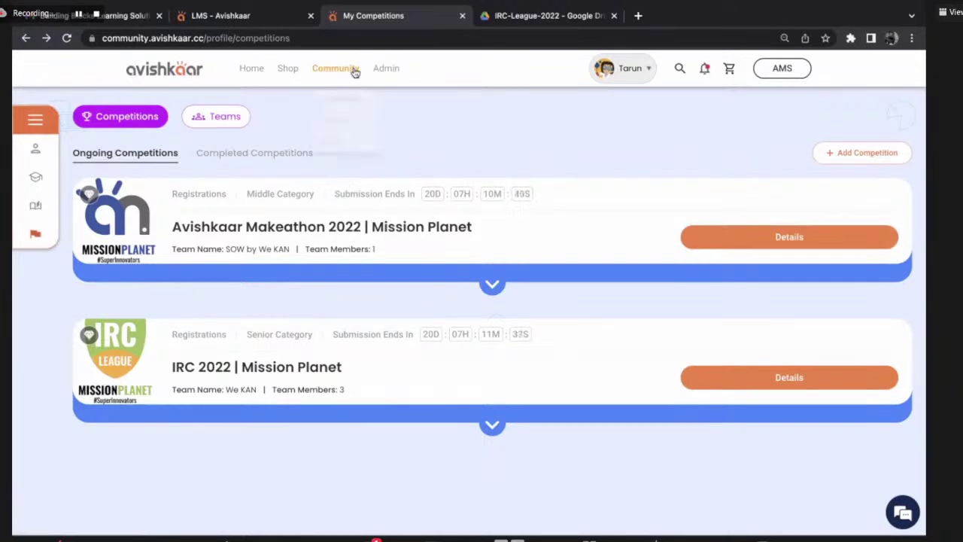
# Go to the community's challenges list and open the details of the live Avishkaar Makeathon 2022 competition.
pyautogui.moveTo(349, 74)
pyautogui.click(335, 101)
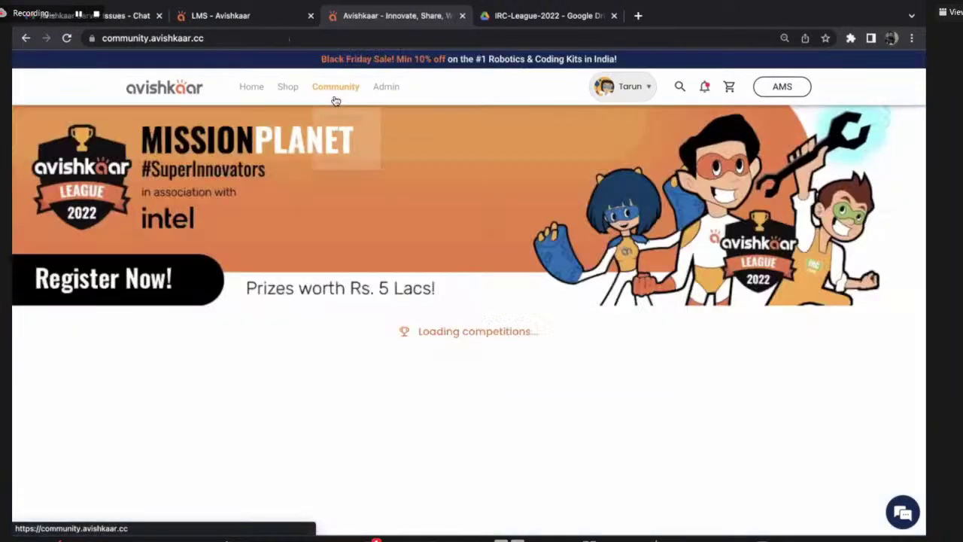
pyautogui.scroll(-3, 358, 223)
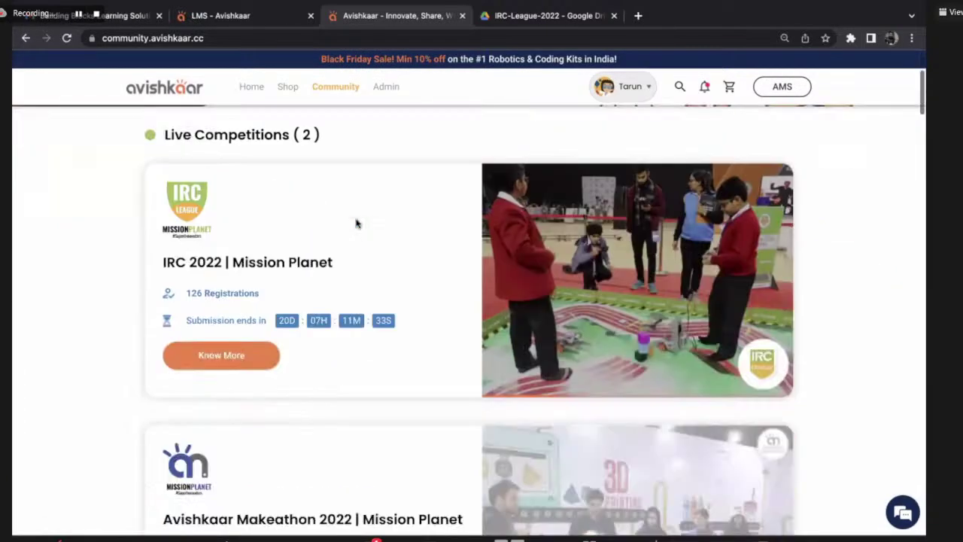
pyautogui.scroll(1, 358, 222)
pyautogui.scroll(-3, 357, 223)
pyautogui.scroll(-2, 357, 222)
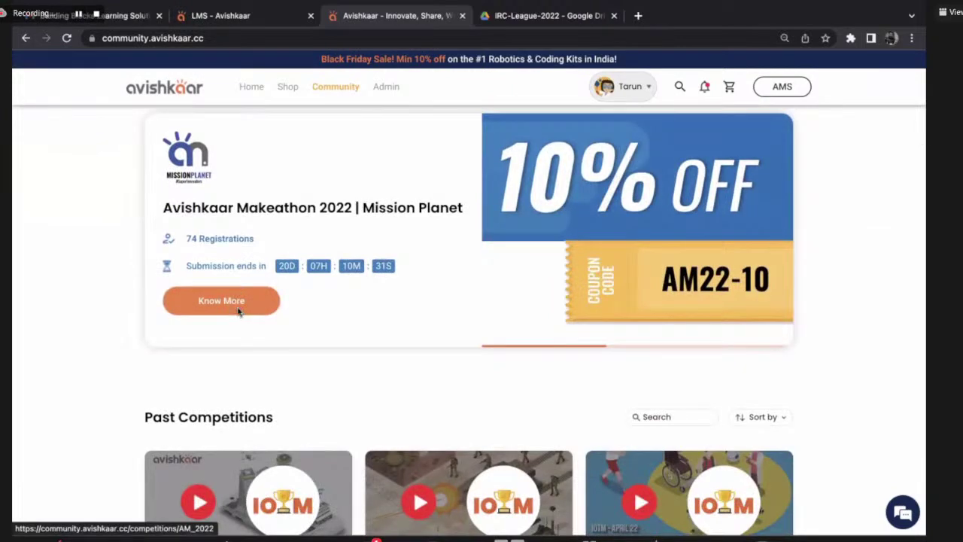
pyautogui.click(239, 307)
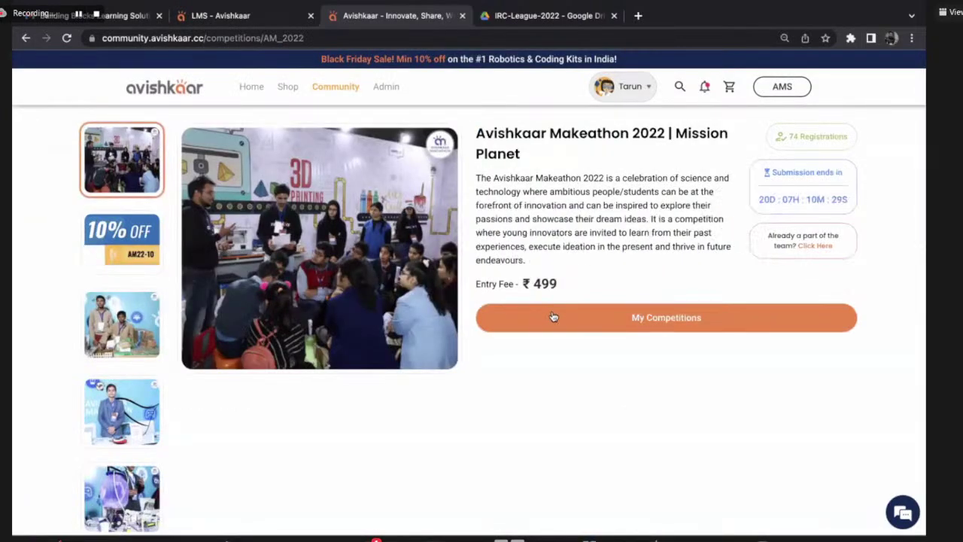
# From My Competitions, open the Stage 1 Submission task of the Avishkaar Makeathon 2022 entry.
pyautogui.click(555, 316)
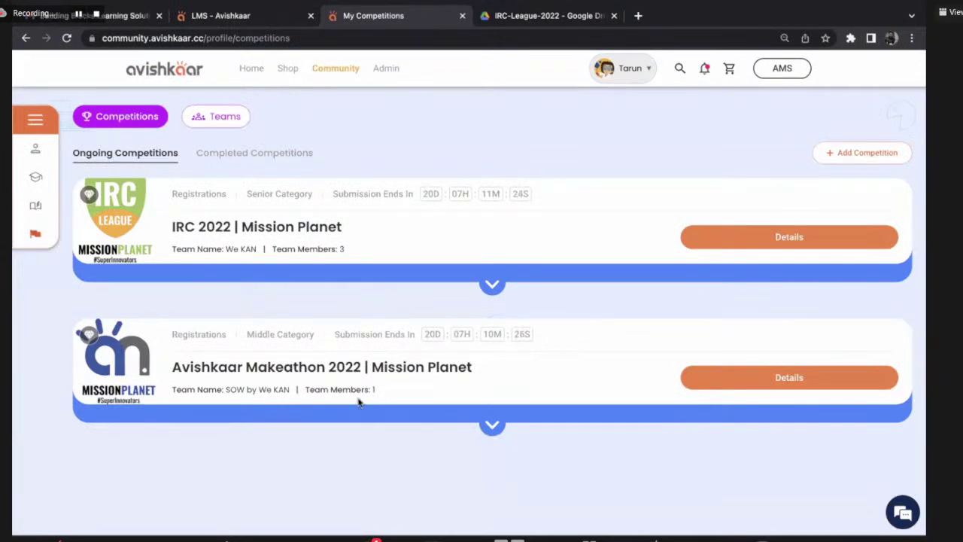
pyautogui.click(761, 378)
pyautogui.scroll(-2, 639, 419)
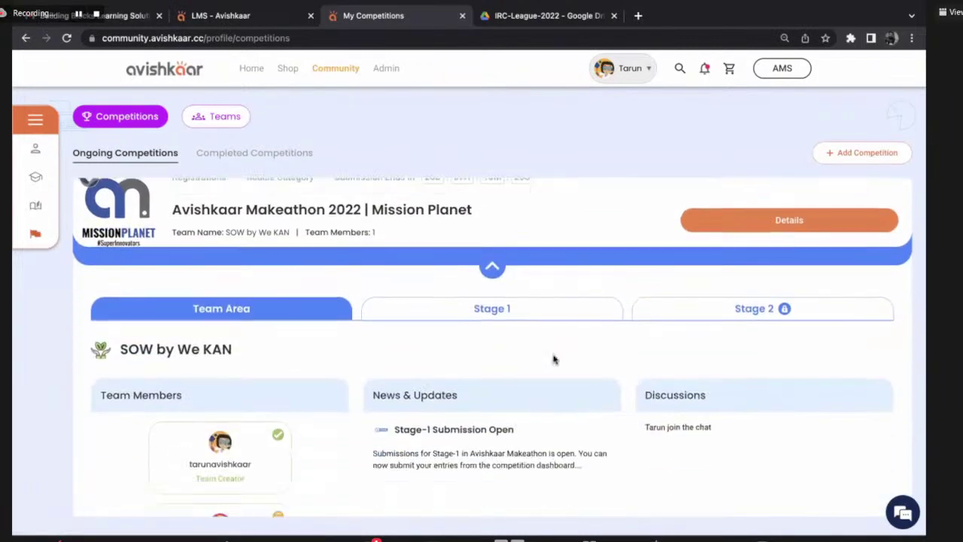
pyautogui.click(542, 307)
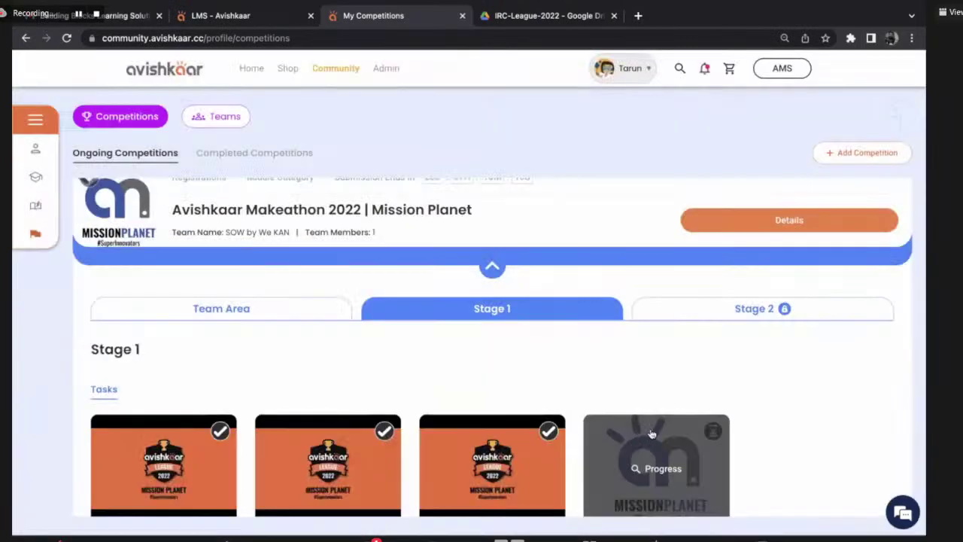
pyautogui.scroll(-2, 640, 344)
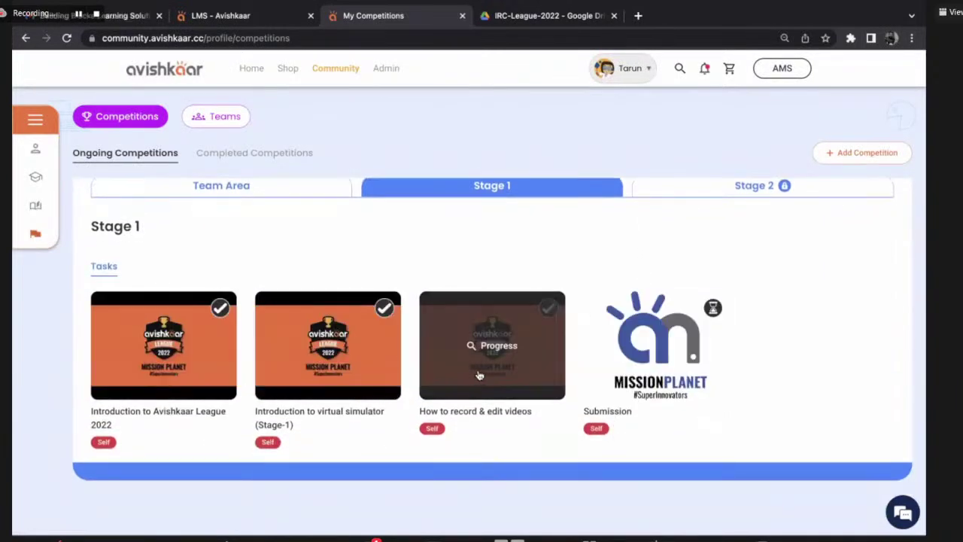
pyautogui.click(630, 383)
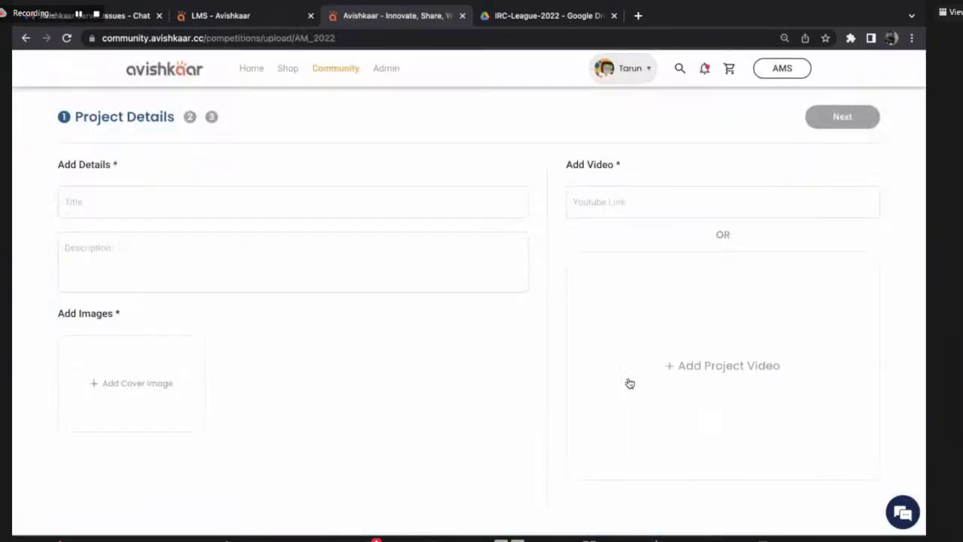
# Title the project "Avishkaar Makeathon 123" and go through its description and cover image fields.
pyautogui.click(233, 209)
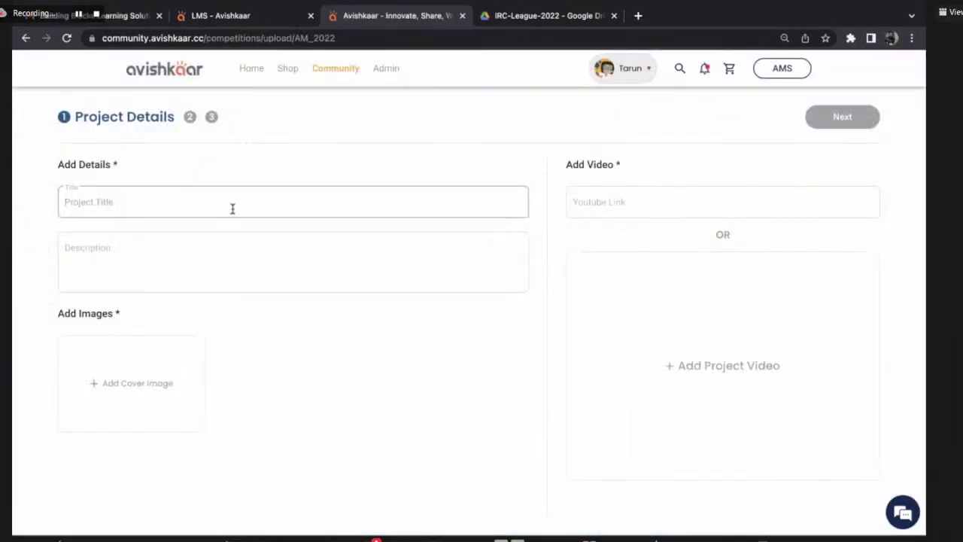
pyautogui.write('Submi')
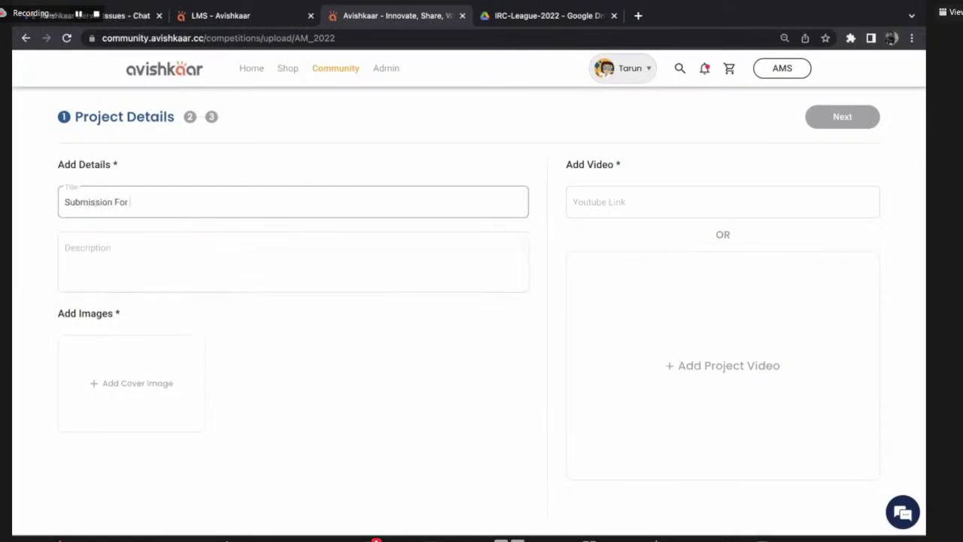
pyautogui.write('ssion For')
pyautogui.hotkey('ctrl', 'a')
pyautogui.press('BackSpace')
pyautogui.write('A')
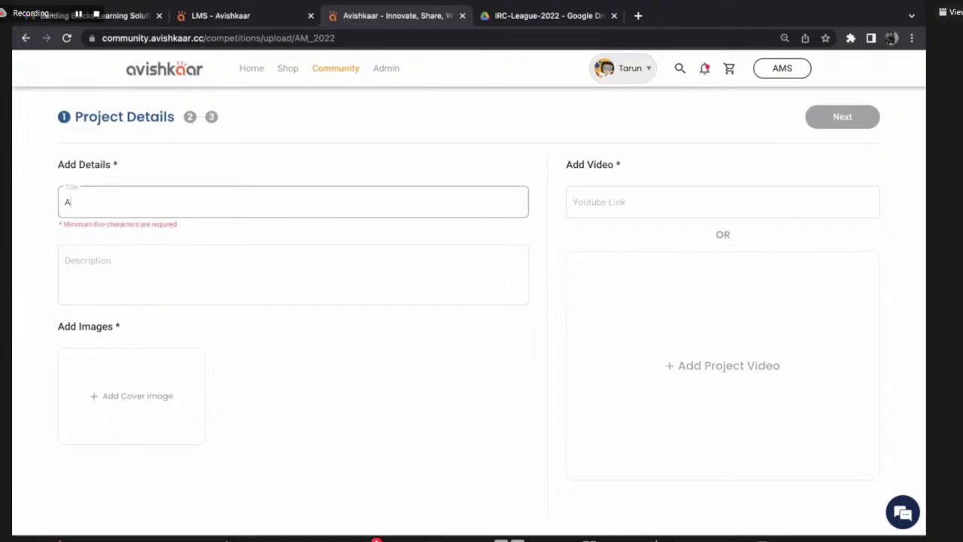
pyautogui.write('vishkaar Make')
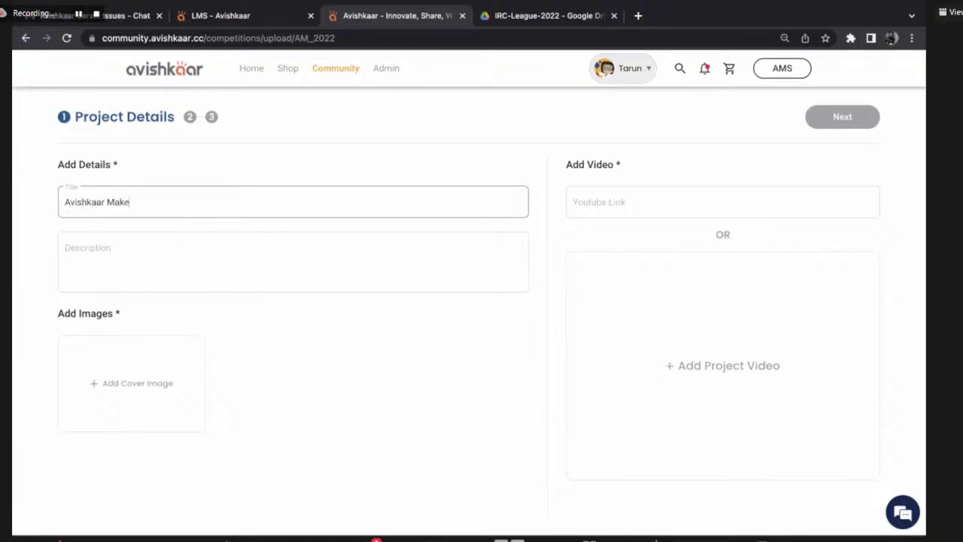
pyautogui.write('ath')
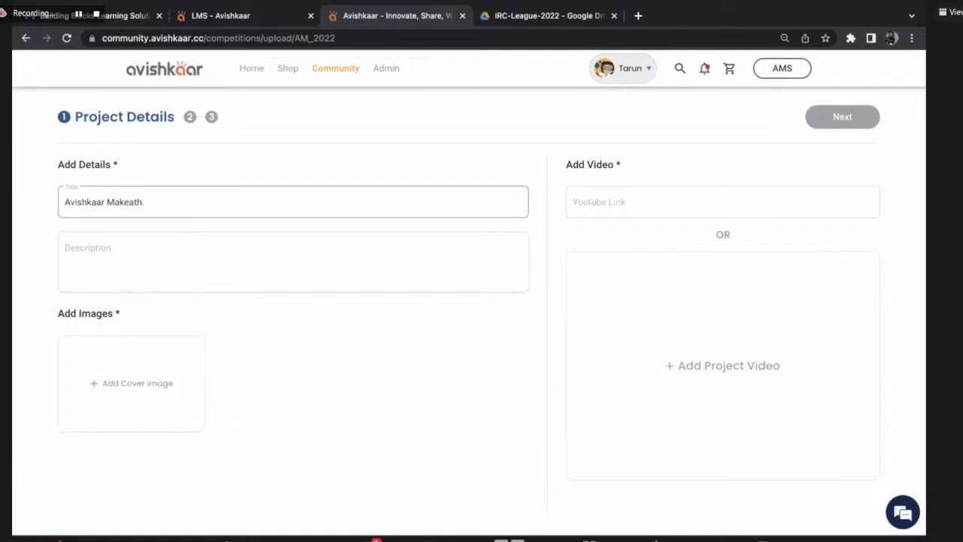
pyautogui.write('on 123')
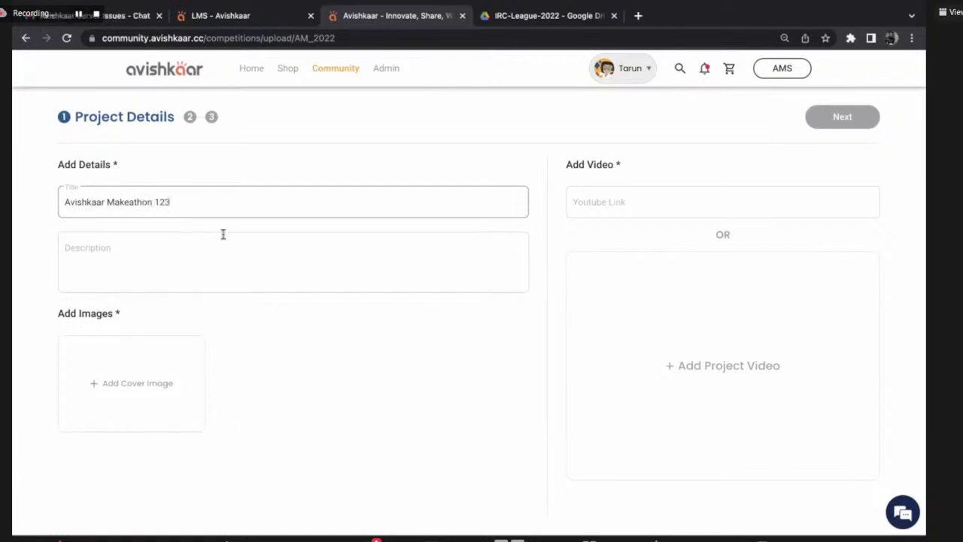
pyautogui.click(215, 249)
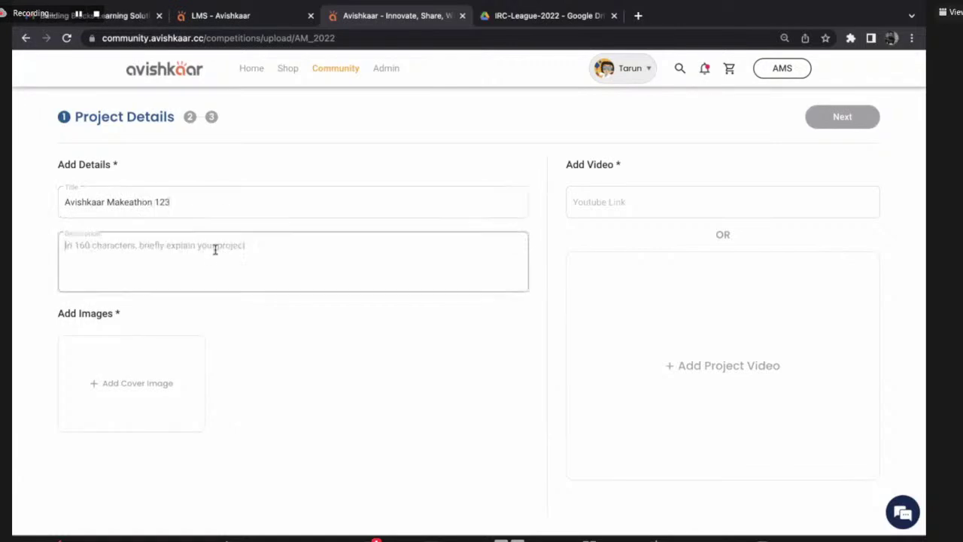
pyautogui.click(177, 400)
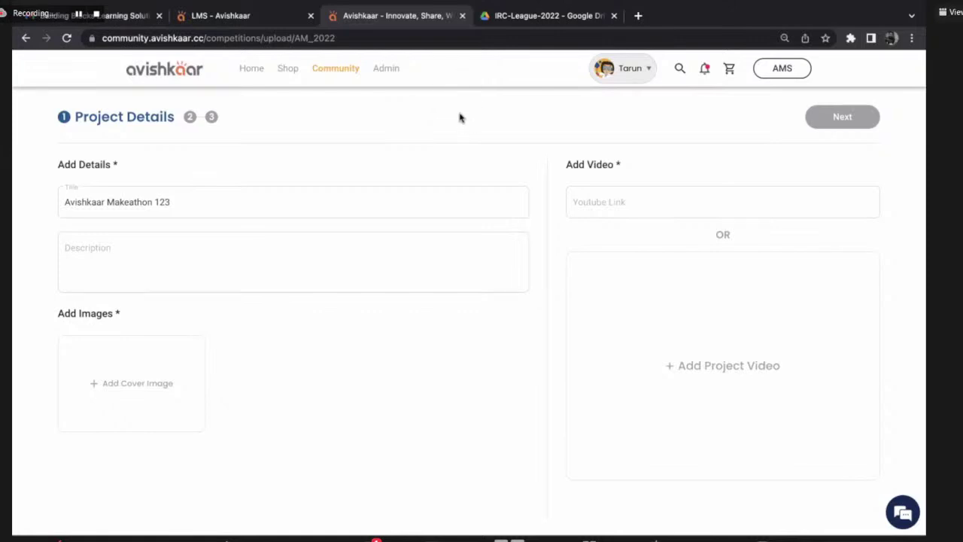
# Go to the community's challenges list and open the details of the live IRC 2022 | Mission Planet competition.
pyautogui.moveTo(326, 70)
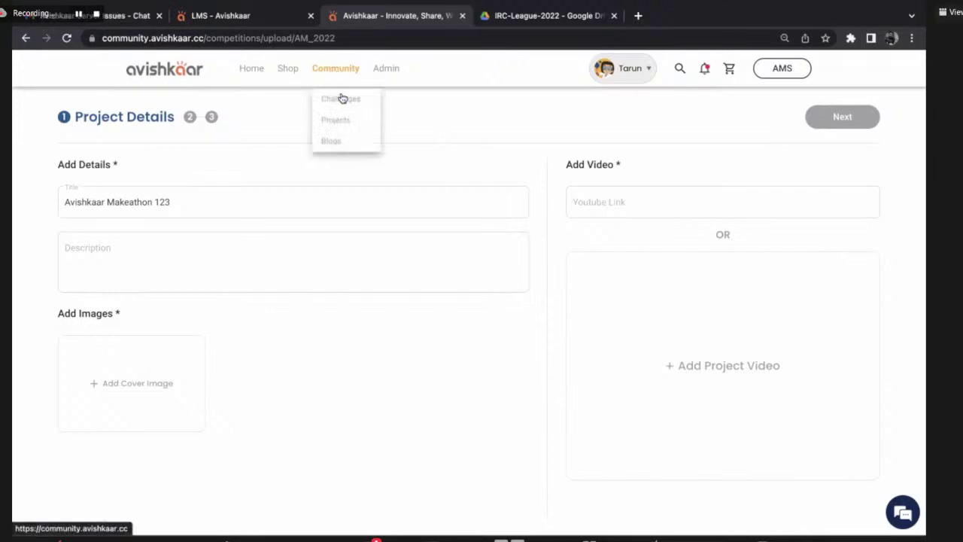
pyautogui.click(343, 100)
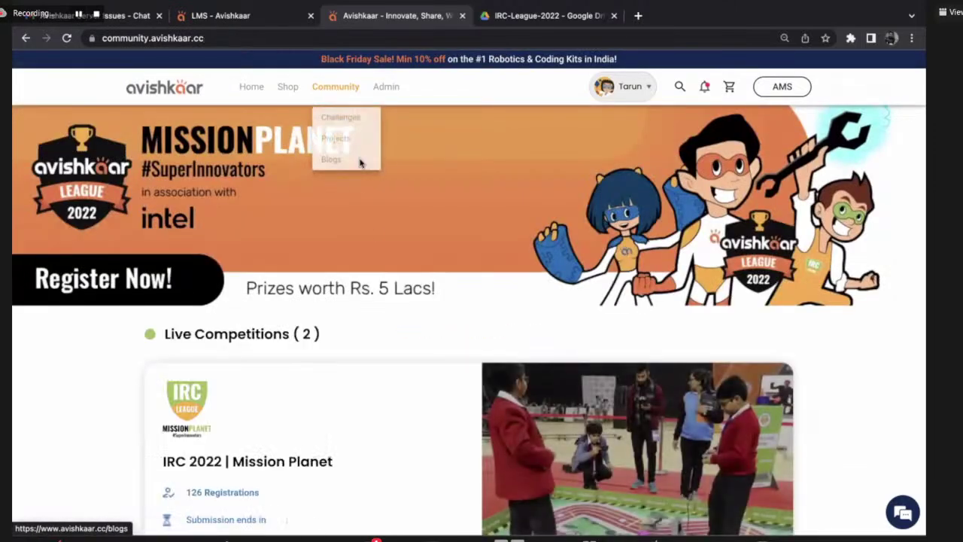
pyautogui.scroll(-3, 358, 276)
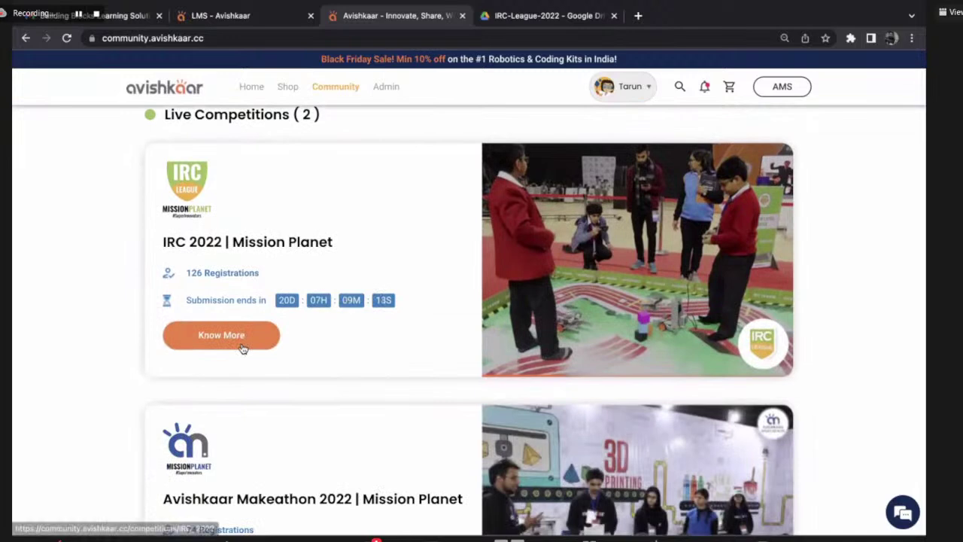
pyautogui.click(243, 344)
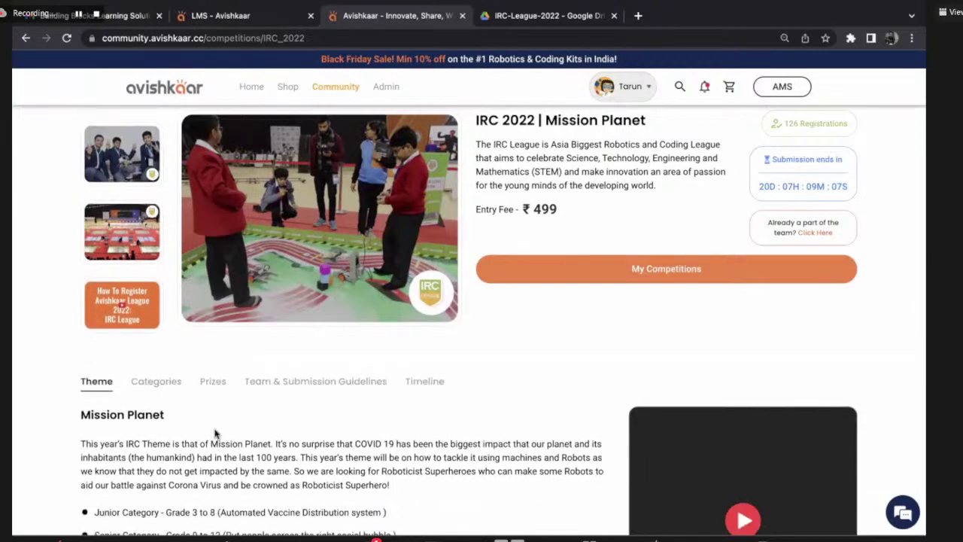
# Review the IRC 2022 competition's junior and senior categories and its team and submission guidelines.
pyautogui.click(160, 386)
pyautogui.scroll(-2, 237, 444)
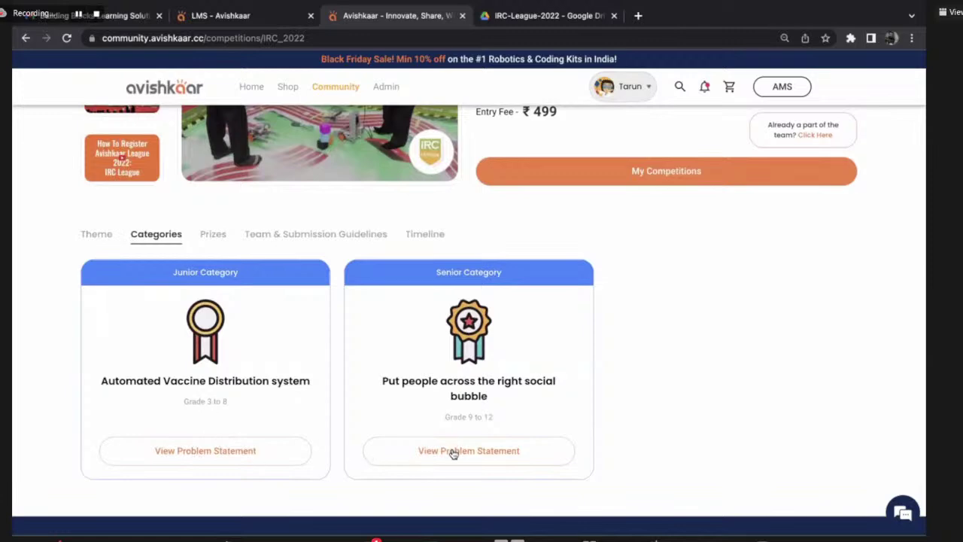
pyautogui.click(340, 241)
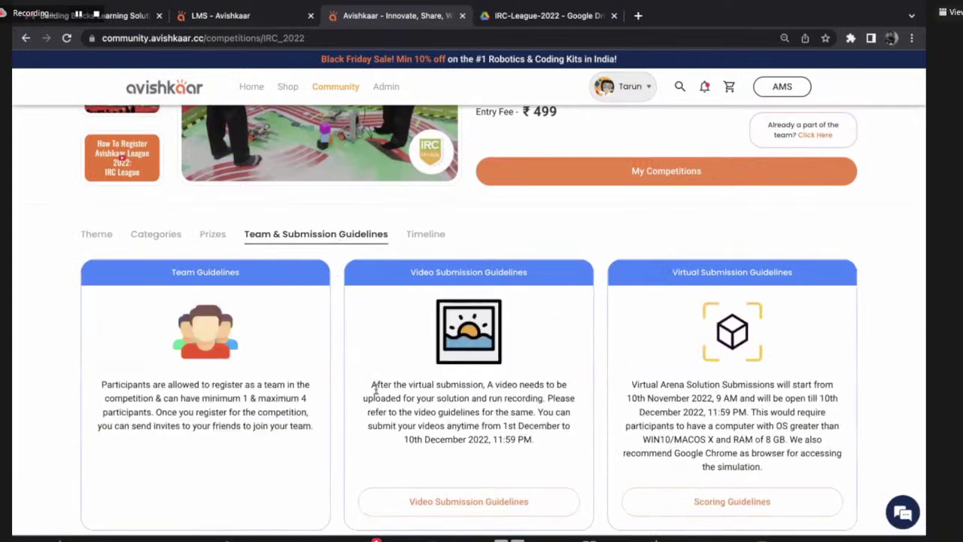
pyautogui.scroll(-2, 467, 367)
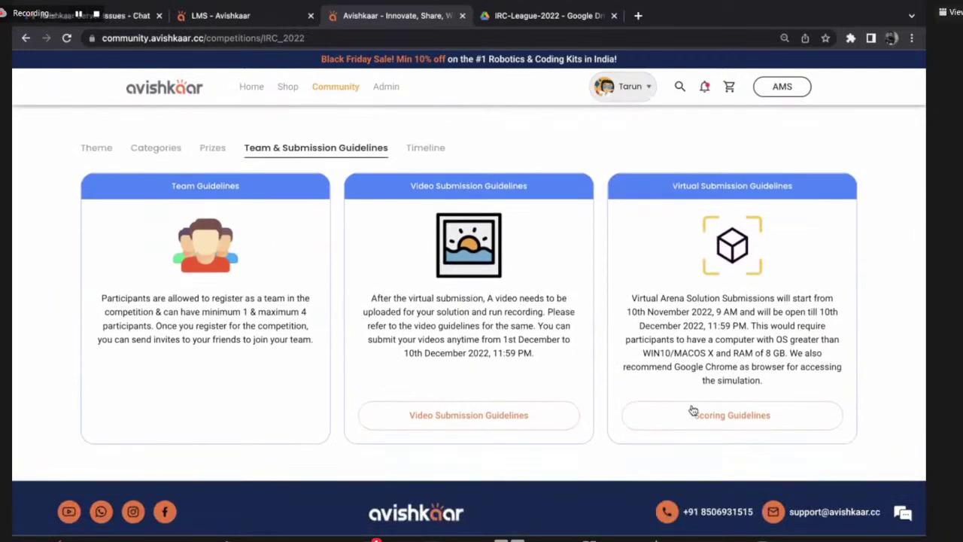
pyautogui.scroll(4, 592, 354)
pyautogui.scroll(-4, 591, 353)
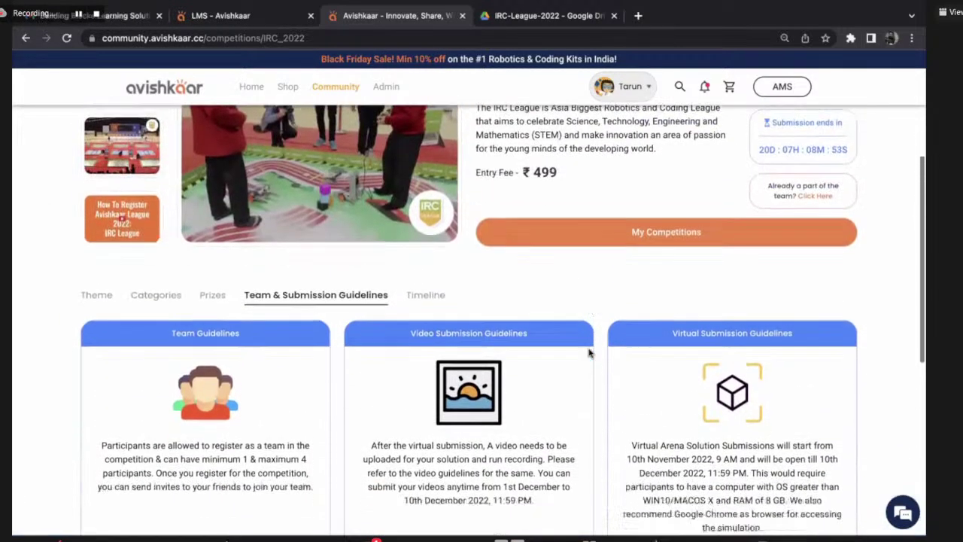
# Open the virtual submission's Scoring Guidelines as a separate document, read the judgement criteria through the Senior Level scoring, and close it.
pyautogui.click(718, 435)
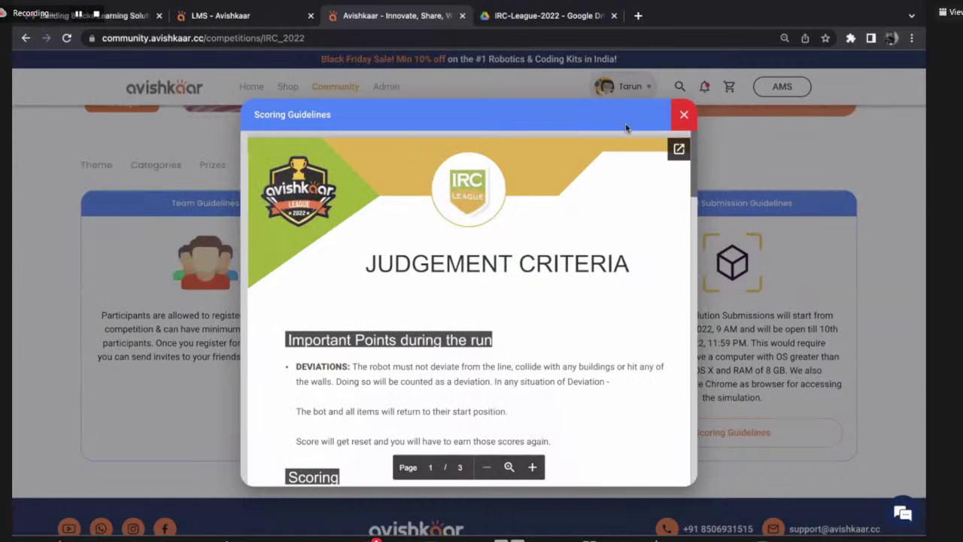
pyautogui.click(679, 148)
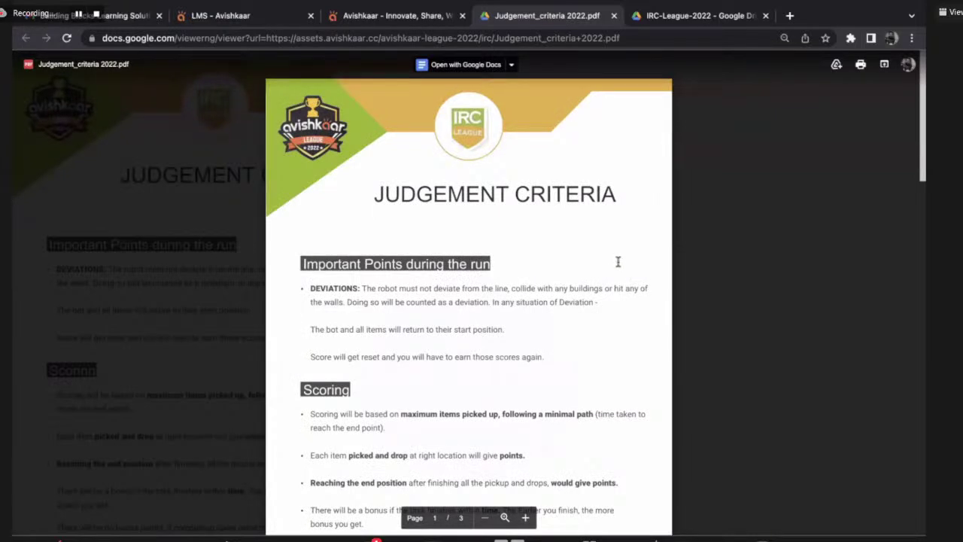
pyautogui.scroll(-8, 618, 261)
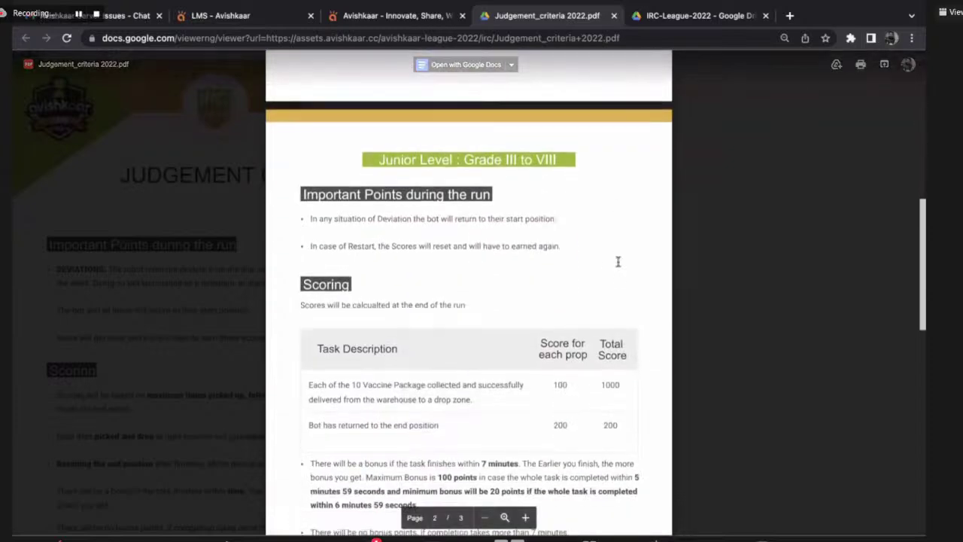
pyautogui.scroll(-4, 618, 261)
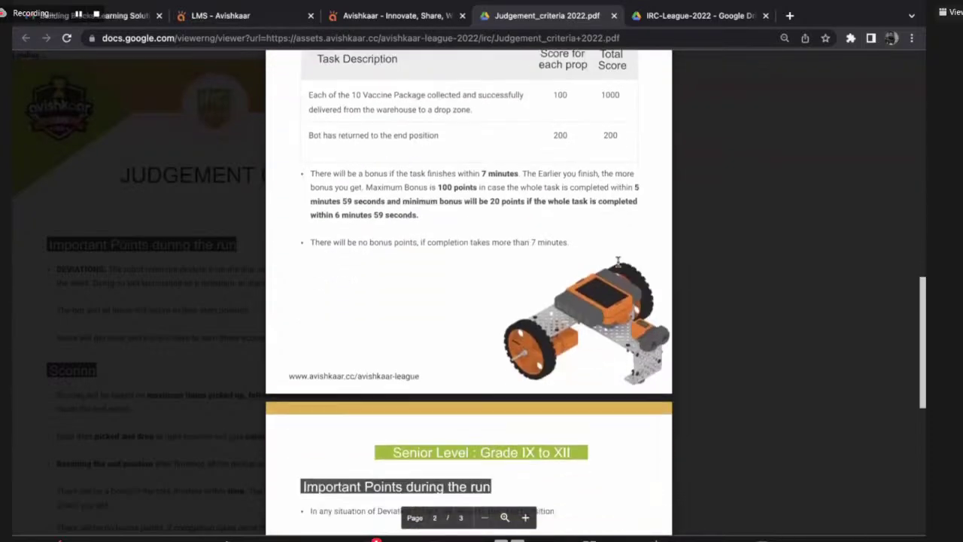
pyautogui.scroll(-4, 618, 261)
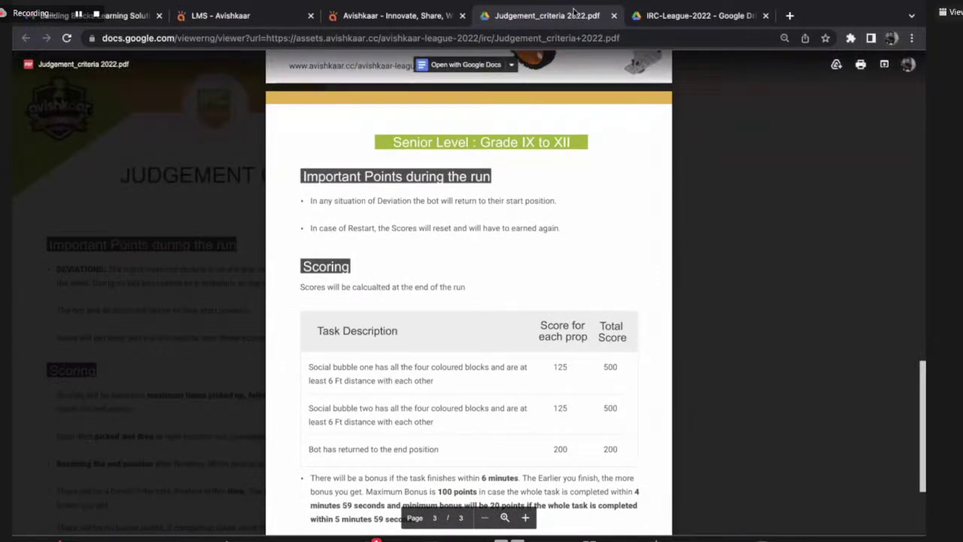
pyautogui.click(614, 16)
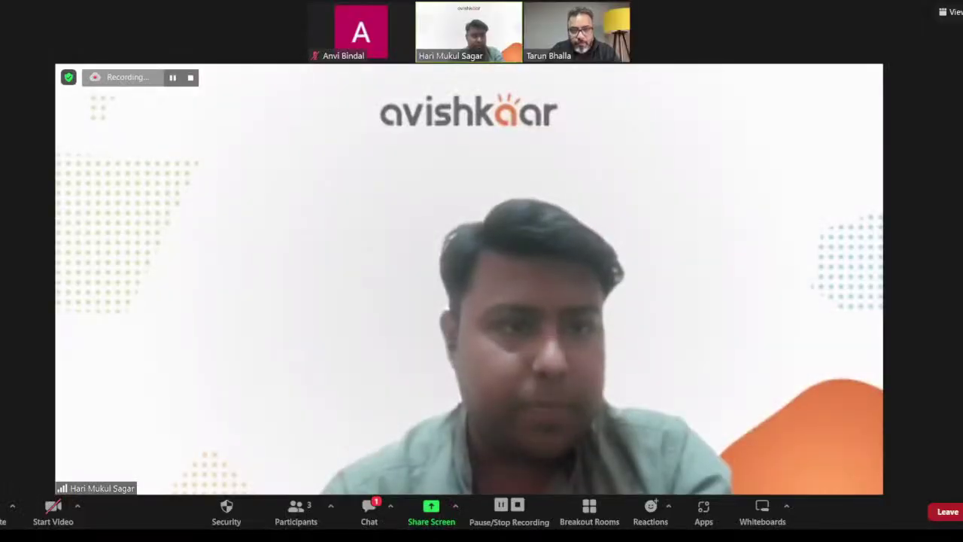